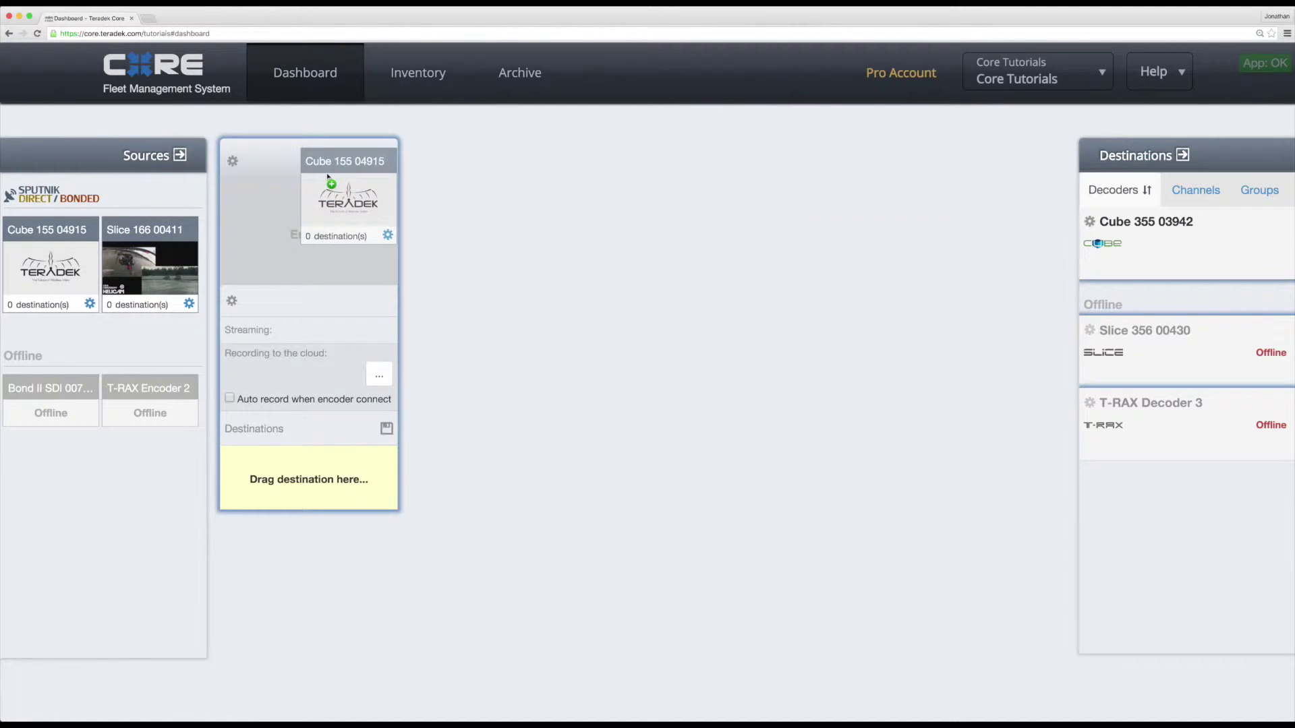
Drag the Cube 155 04915 source card into the dashboard's centre stream panel
drag(35, 232, 326, 173)
Start a new Custom MPEG TS channel from Inventory > Destinations
click(410, 80)
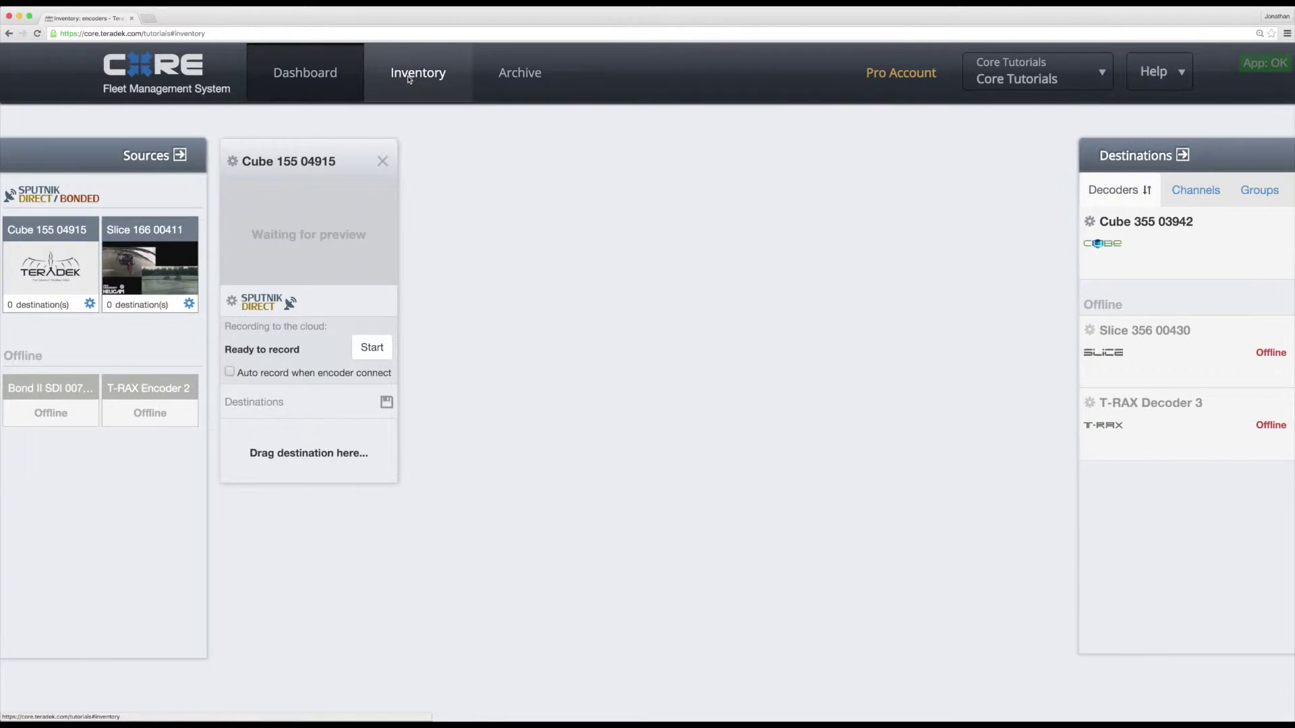
click(402, 191)
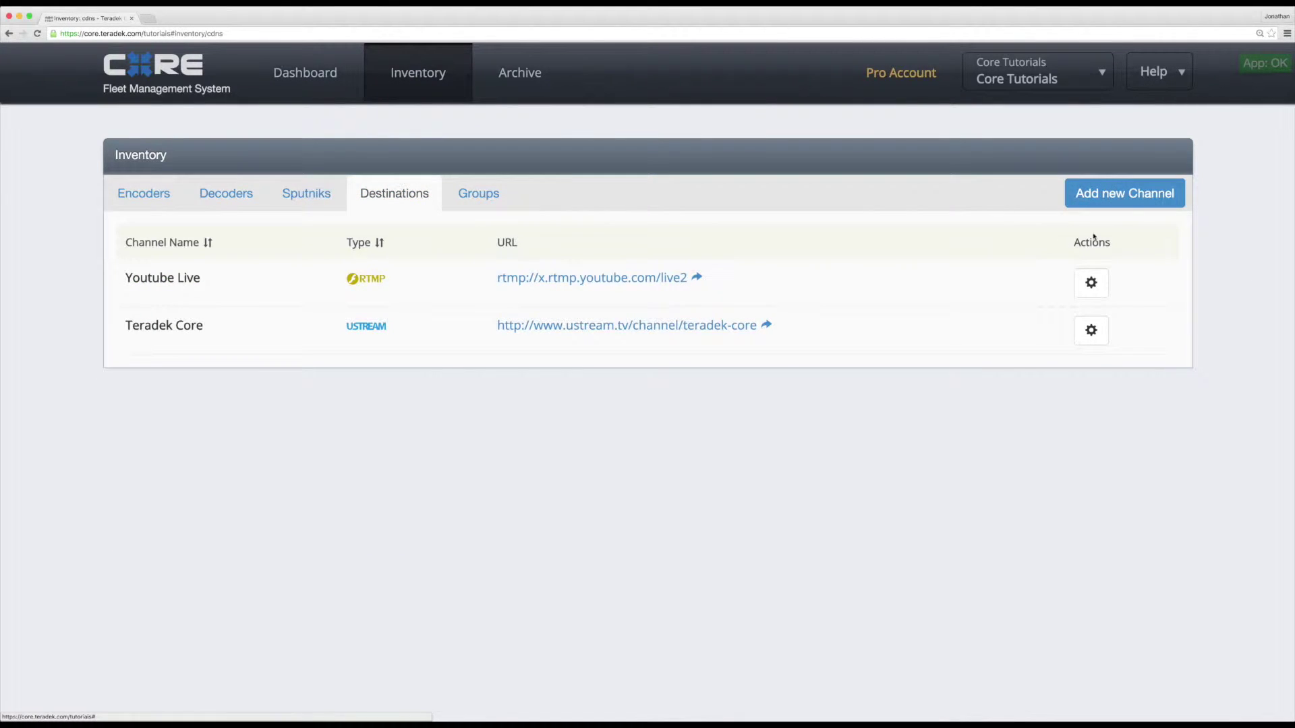
click(1131, 198)
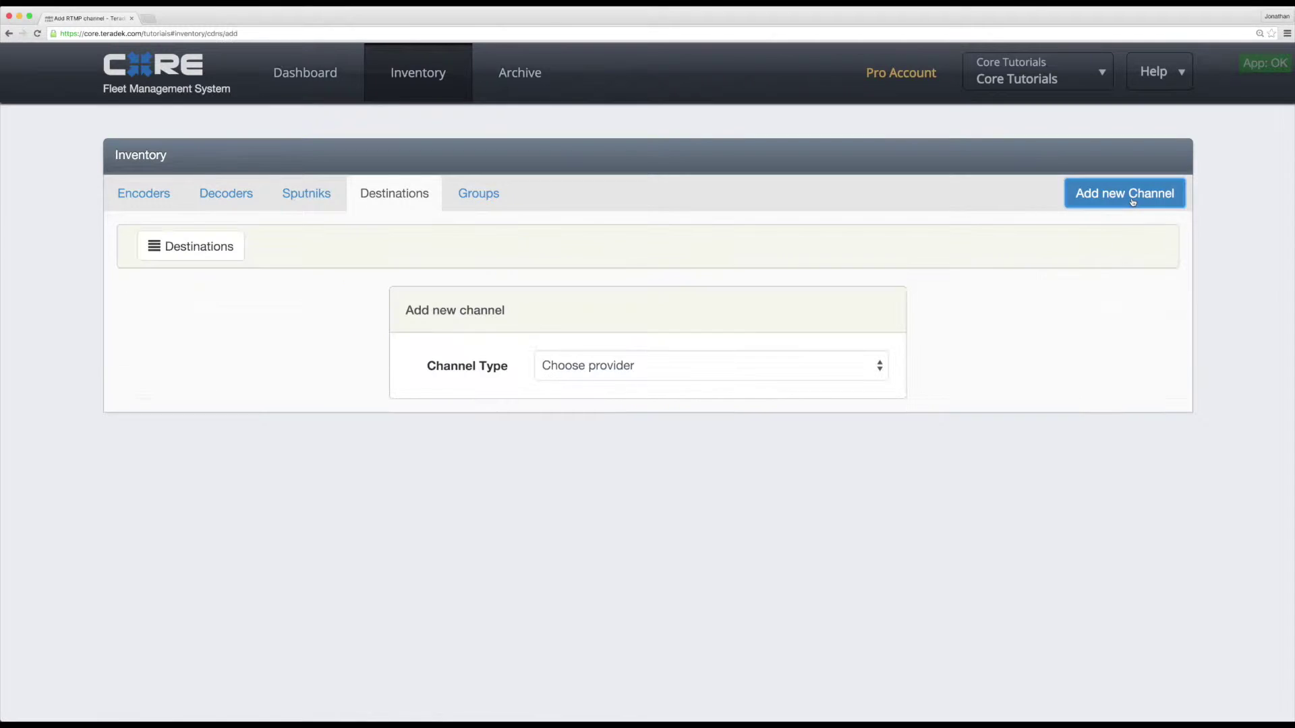
click(771, 370)
click(736, 441)
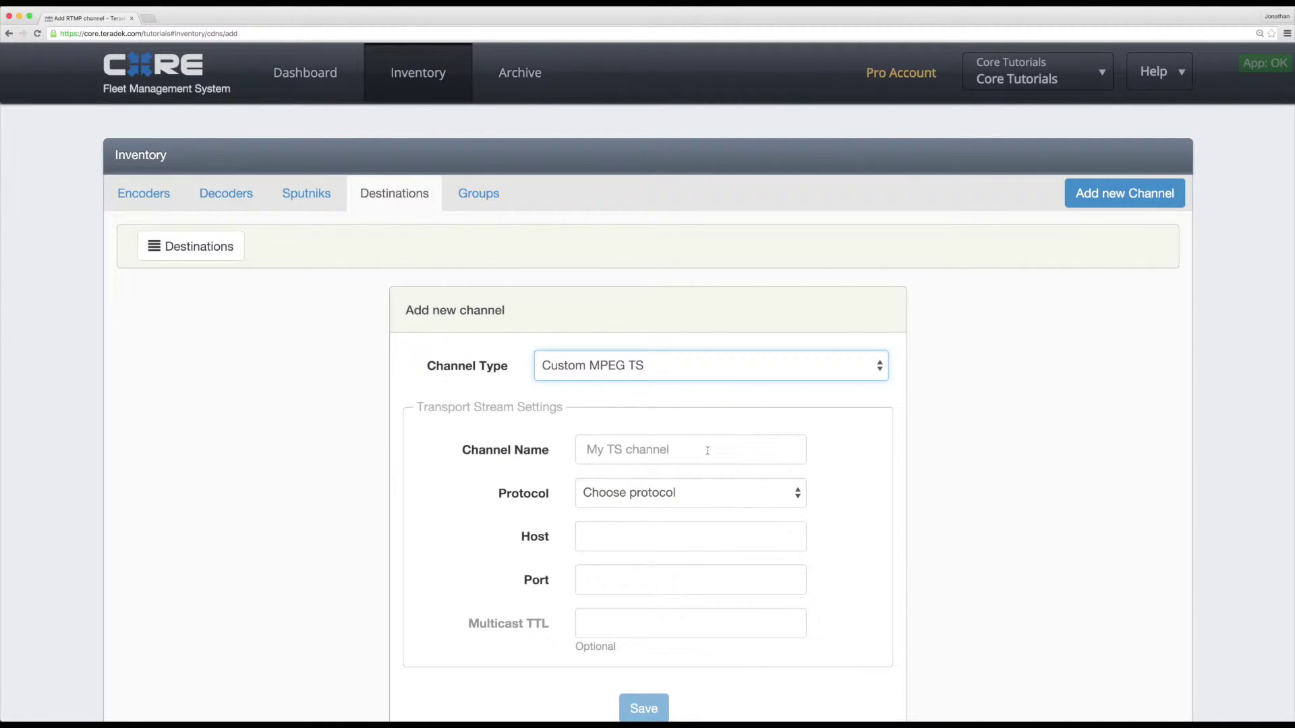
click(707, 450)
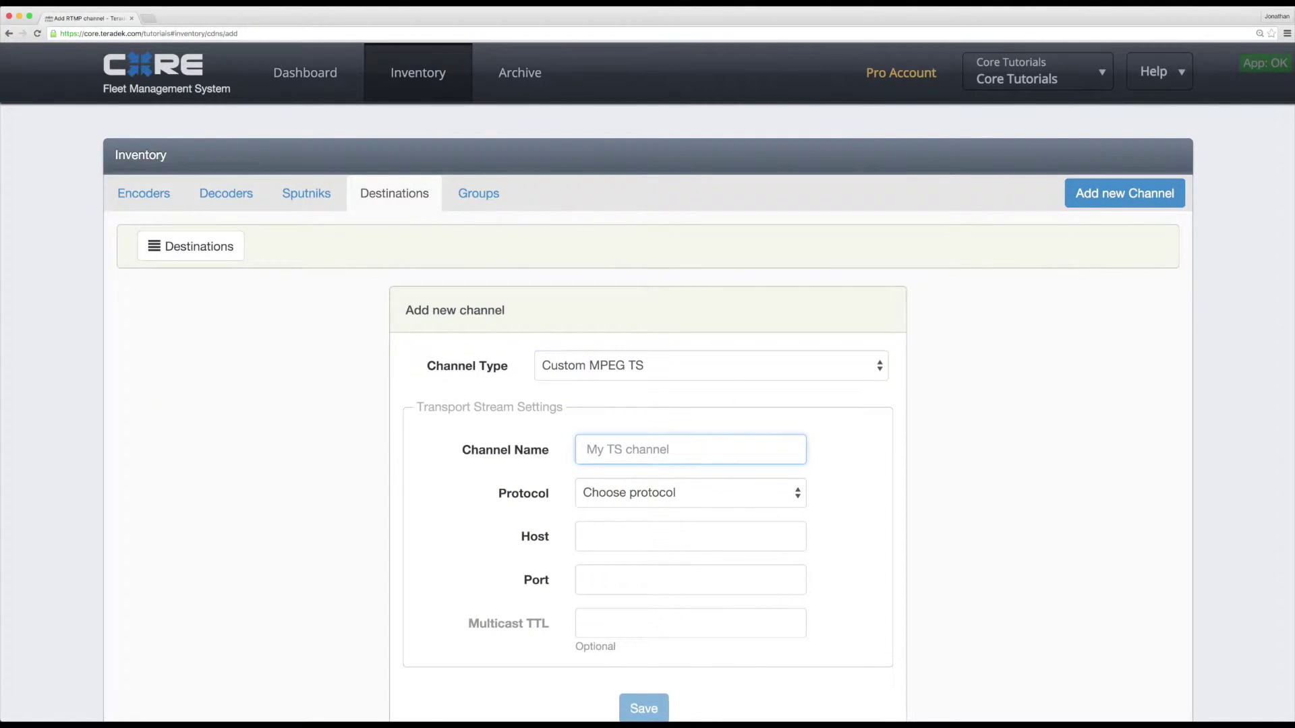
text(Tutorial)
Save the 'Tutorial' channel with TCP protocol, host 10.11.12.14 and port 5432
click(701, 492)
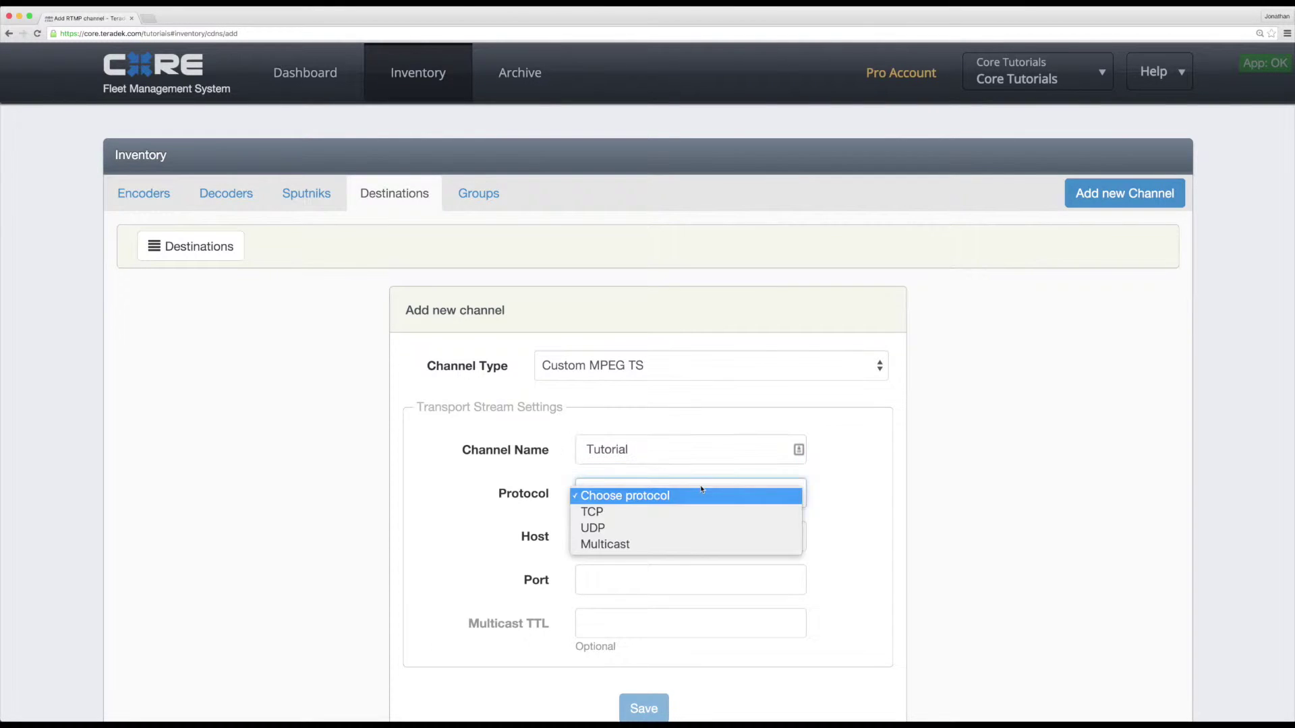
click(698, 512)
click(686, 534)
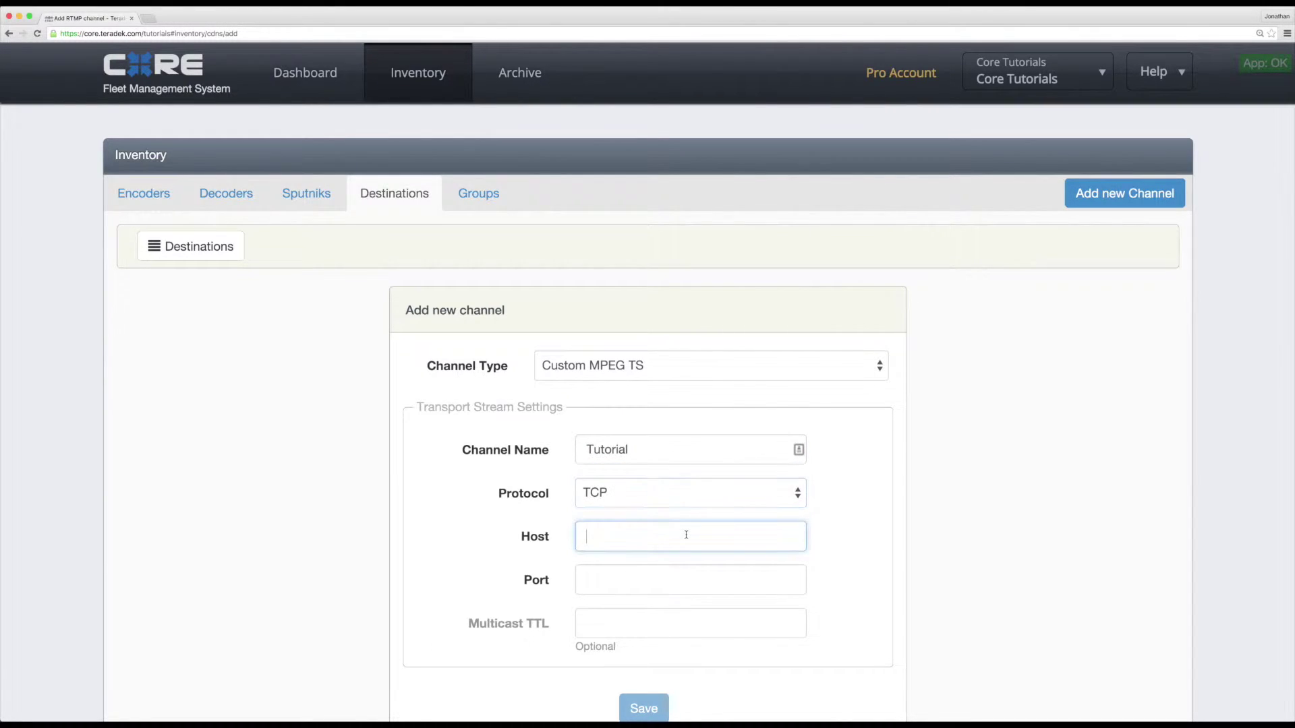
text(10.11.12.14)
click(658, 584)
text(54)
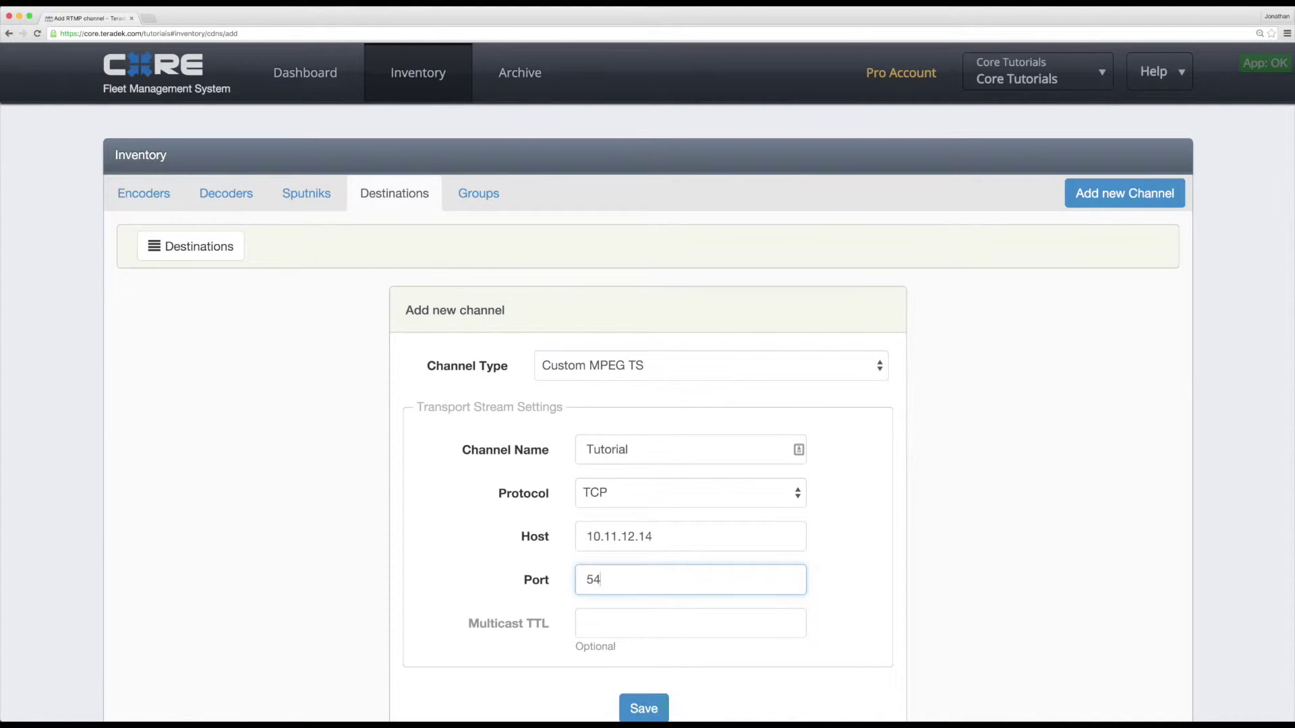
text(32)
click(646, 713)
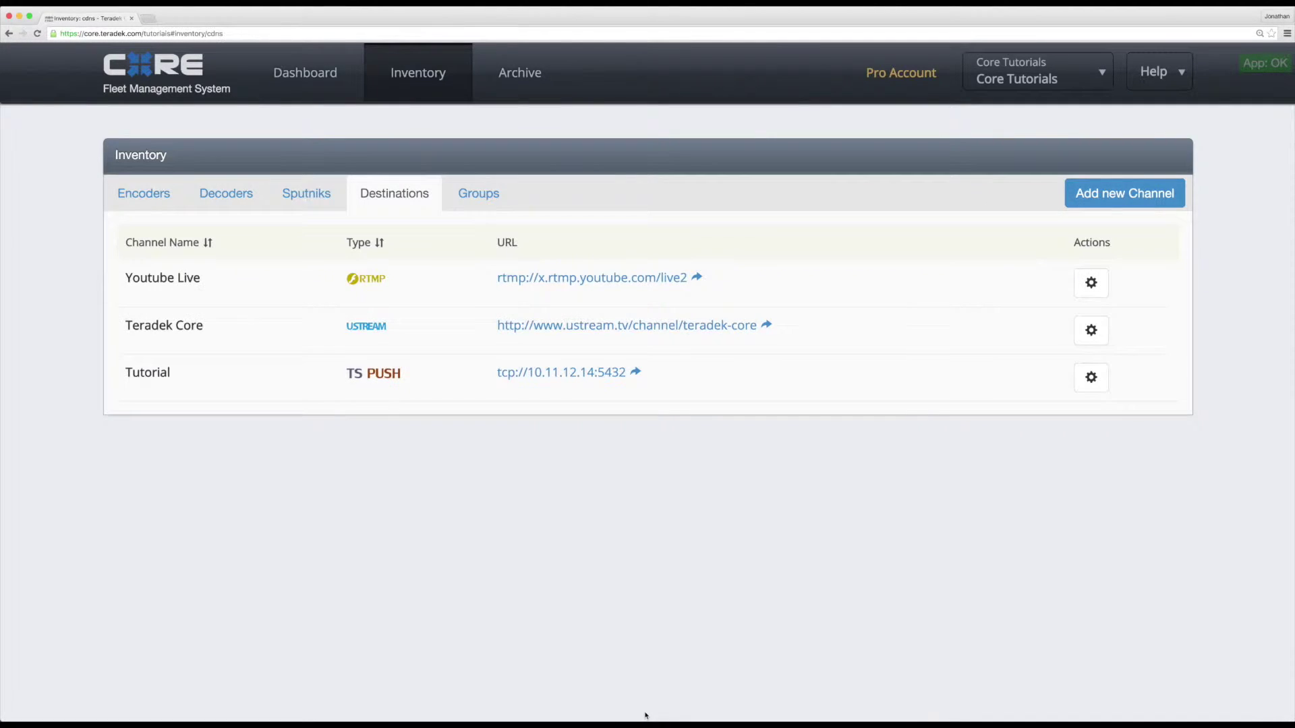
Drag Tutorial into the Cube 155 04915 card's Destinations, then view the encoder inventory
click(304, 73)
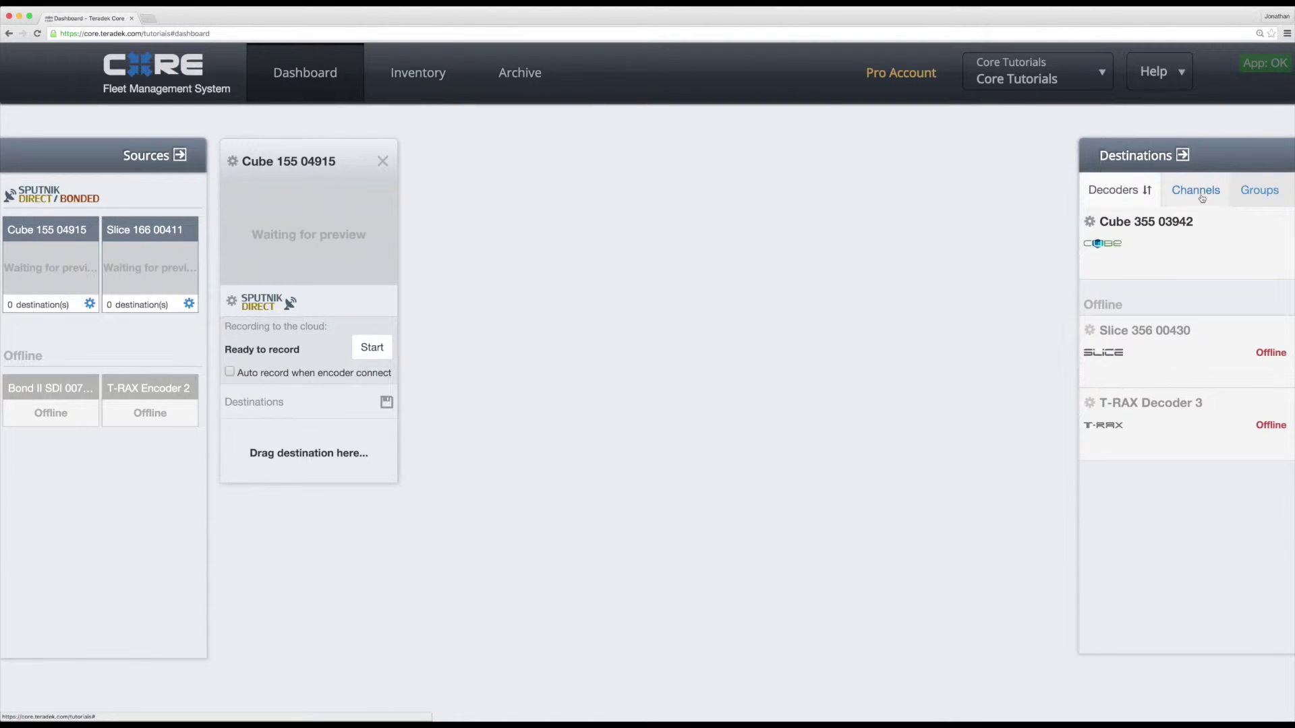
click(1200, 199)
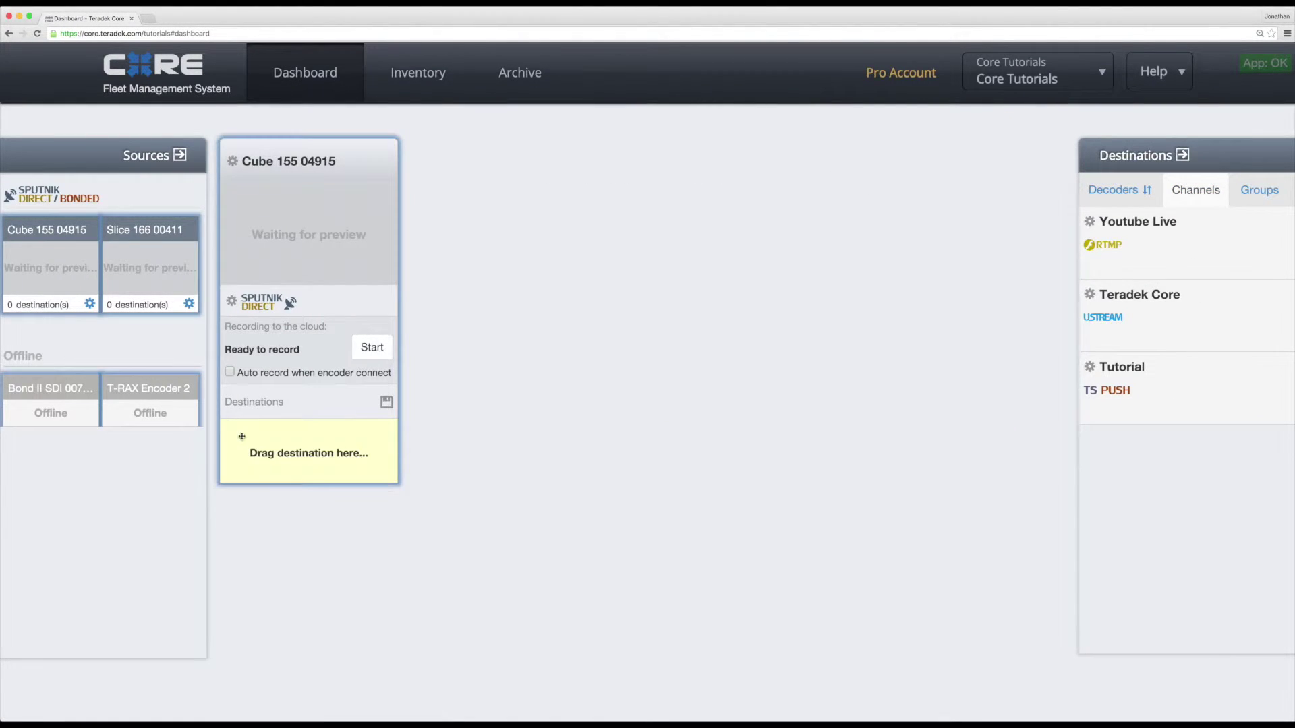
drag(1179, 405, 243, 437)
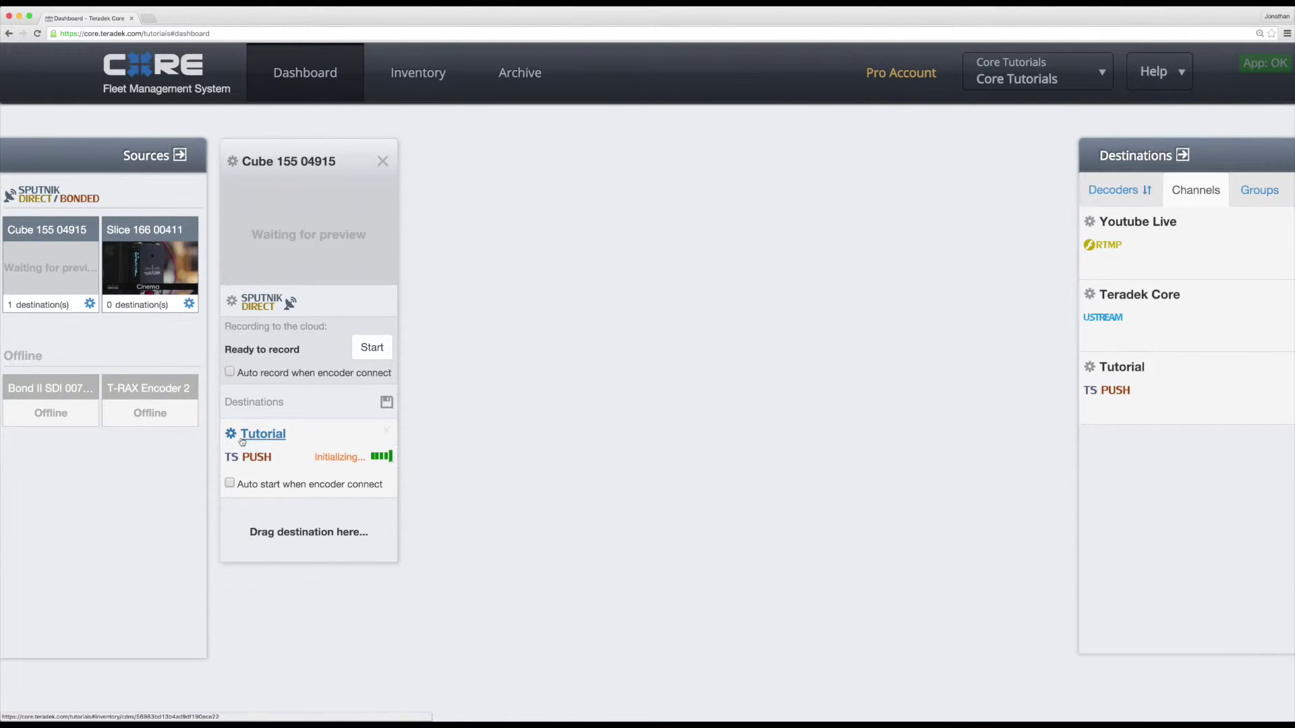
click(414, 73)
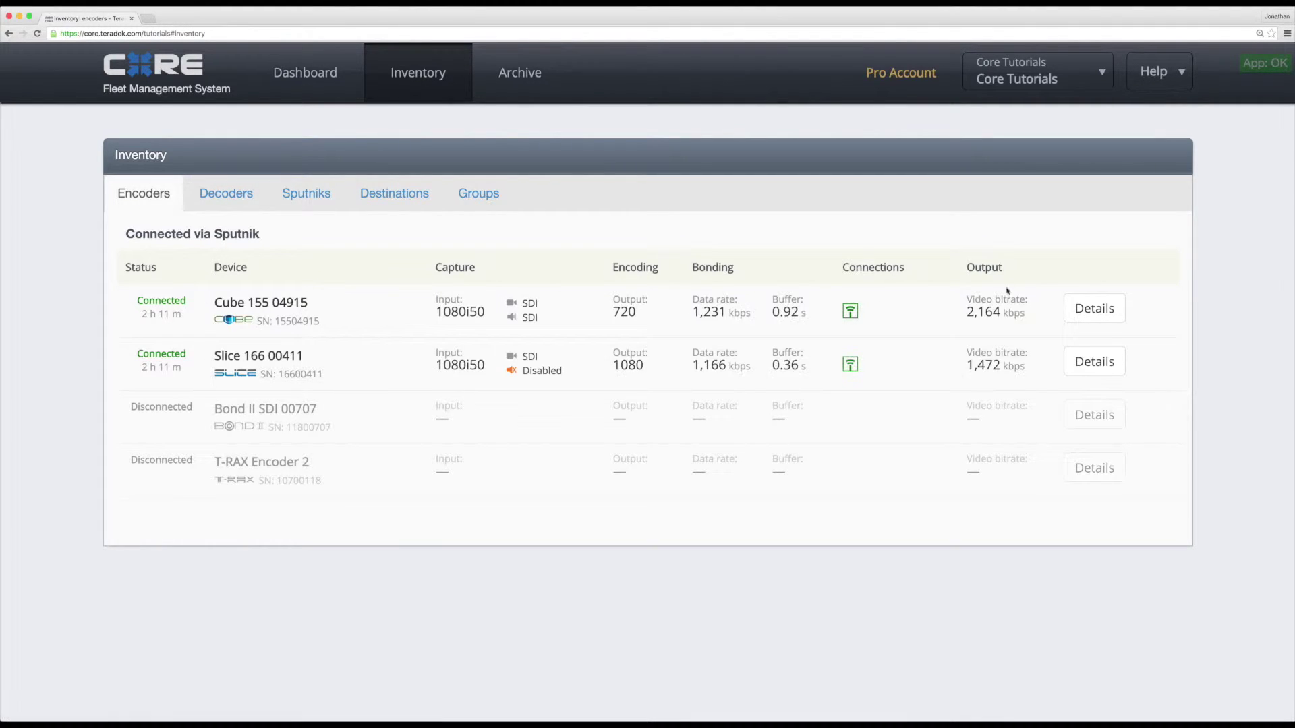
Copy the Sputnik MPEG-TS server URL tcp://54.215.11.75:5100 from Cube 155 04915's Streaming tab
click(1087, 308)
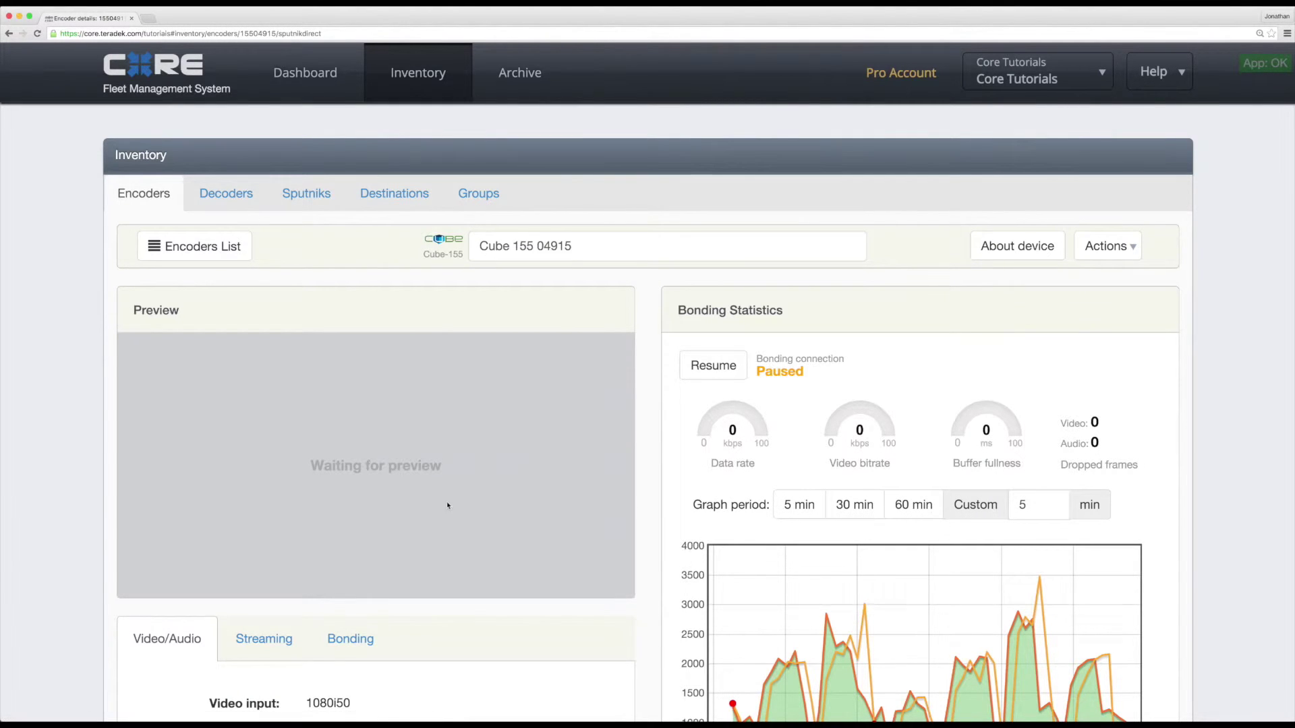
click(263, 640)
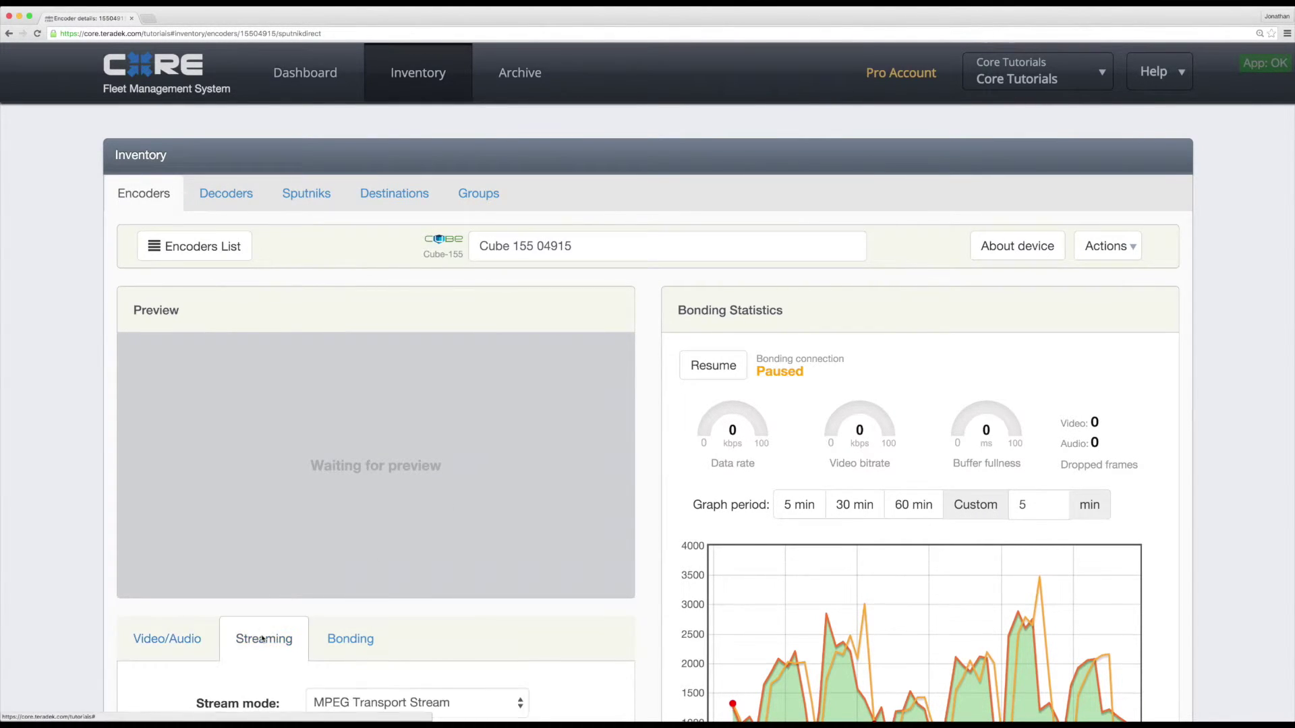
scroll(262, 640, down, 5)
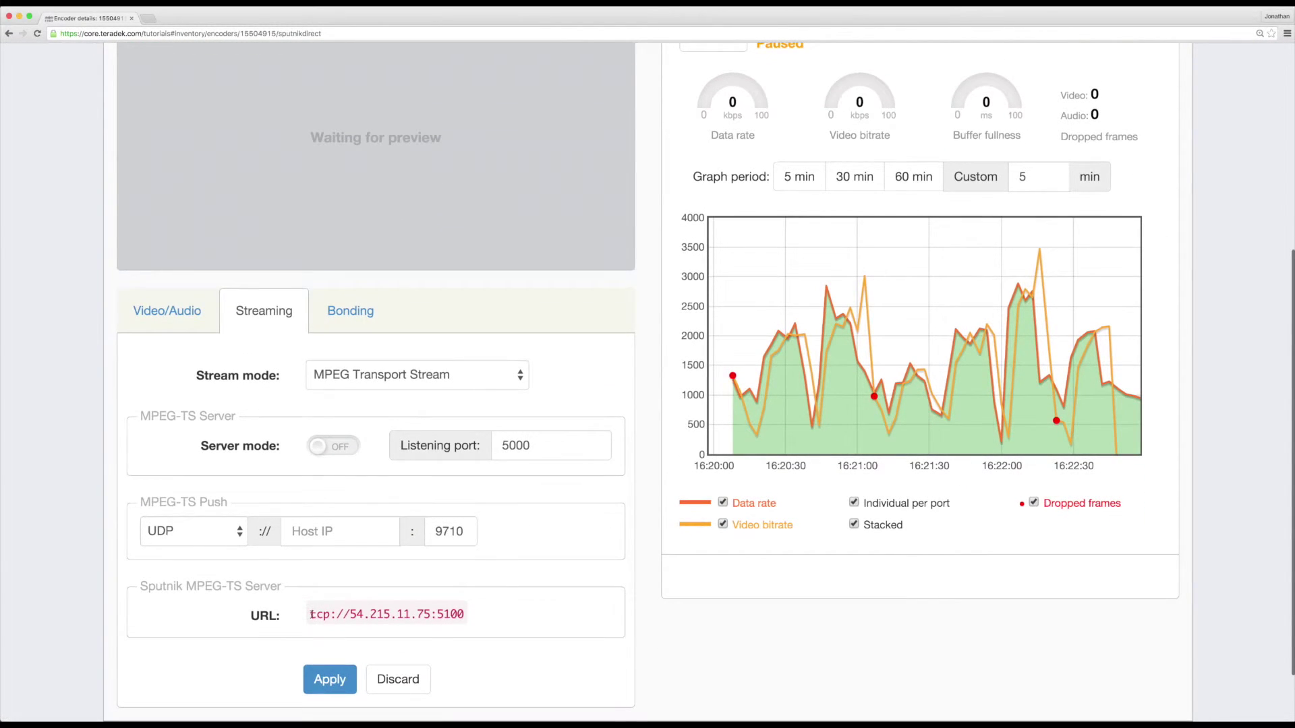
drag(311, 614, 467, 621)
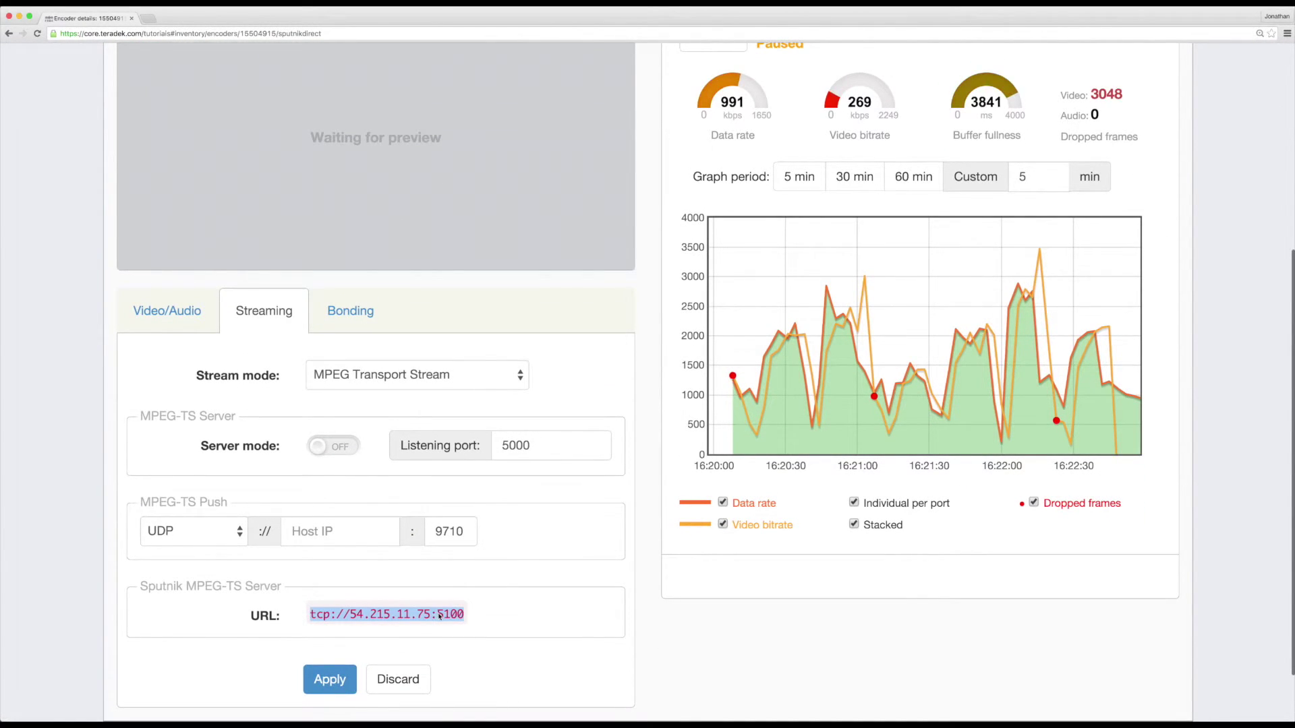
right_click(467, 619)
click(466, 600)
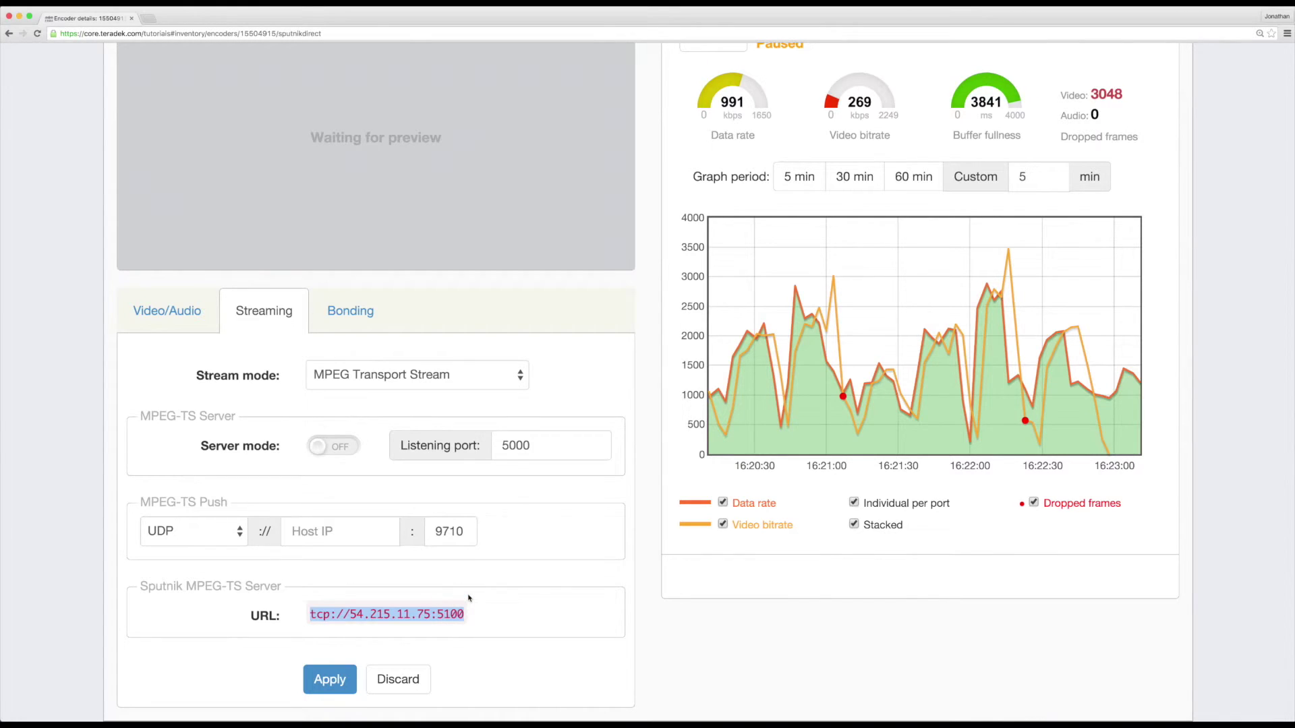
key(super+space)
text(ski)
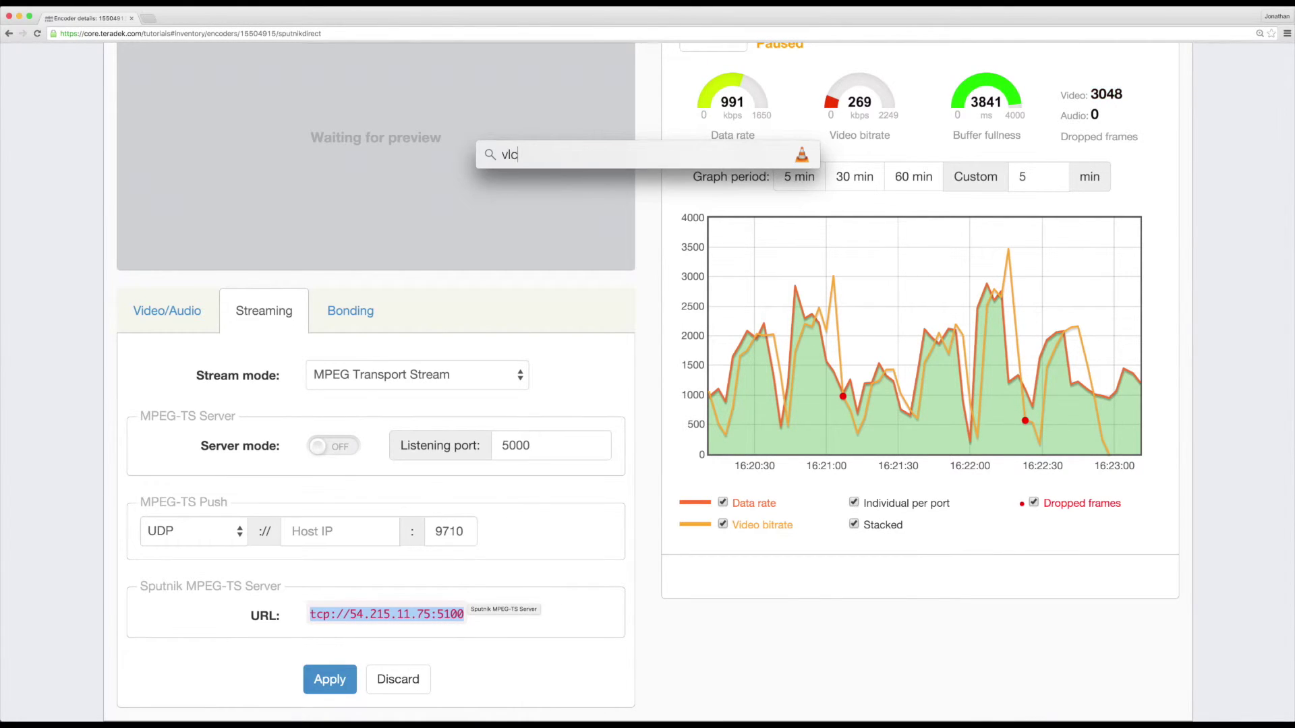
Launch VLC and open the pasted network stream tcp://54.215.11.75:5100
key(Return)
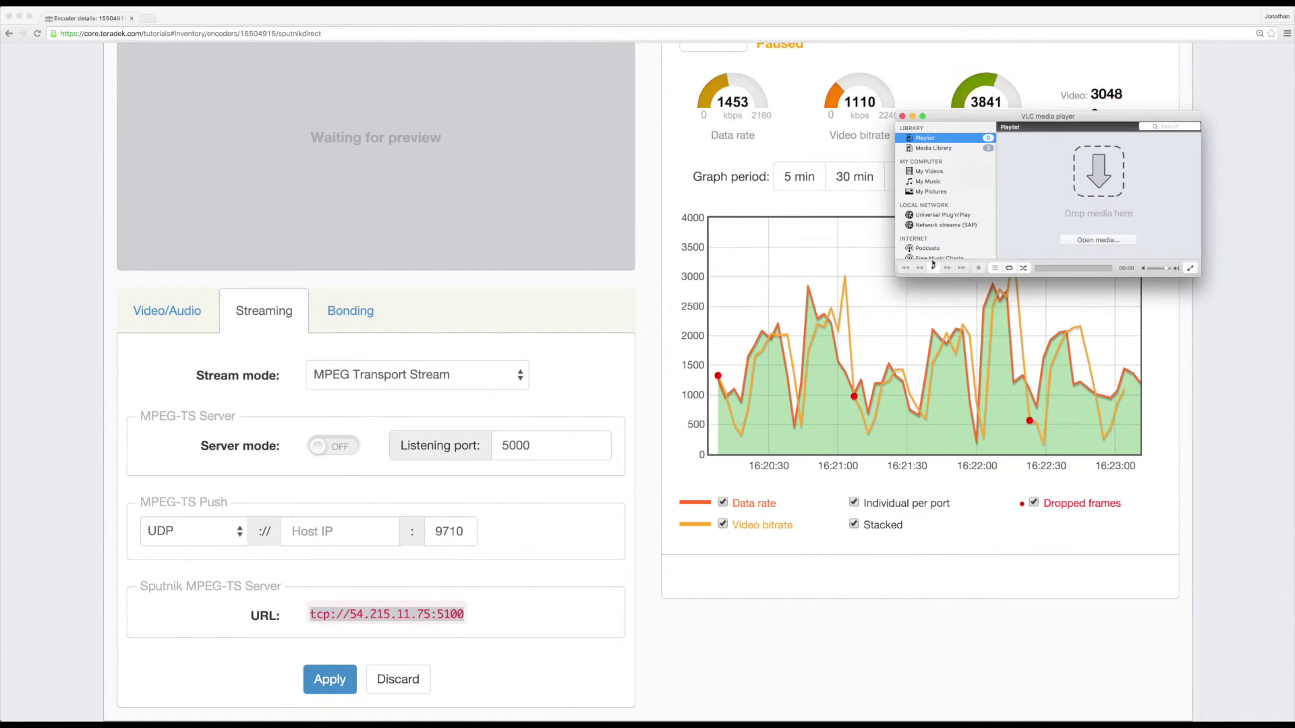
click(56, 3)
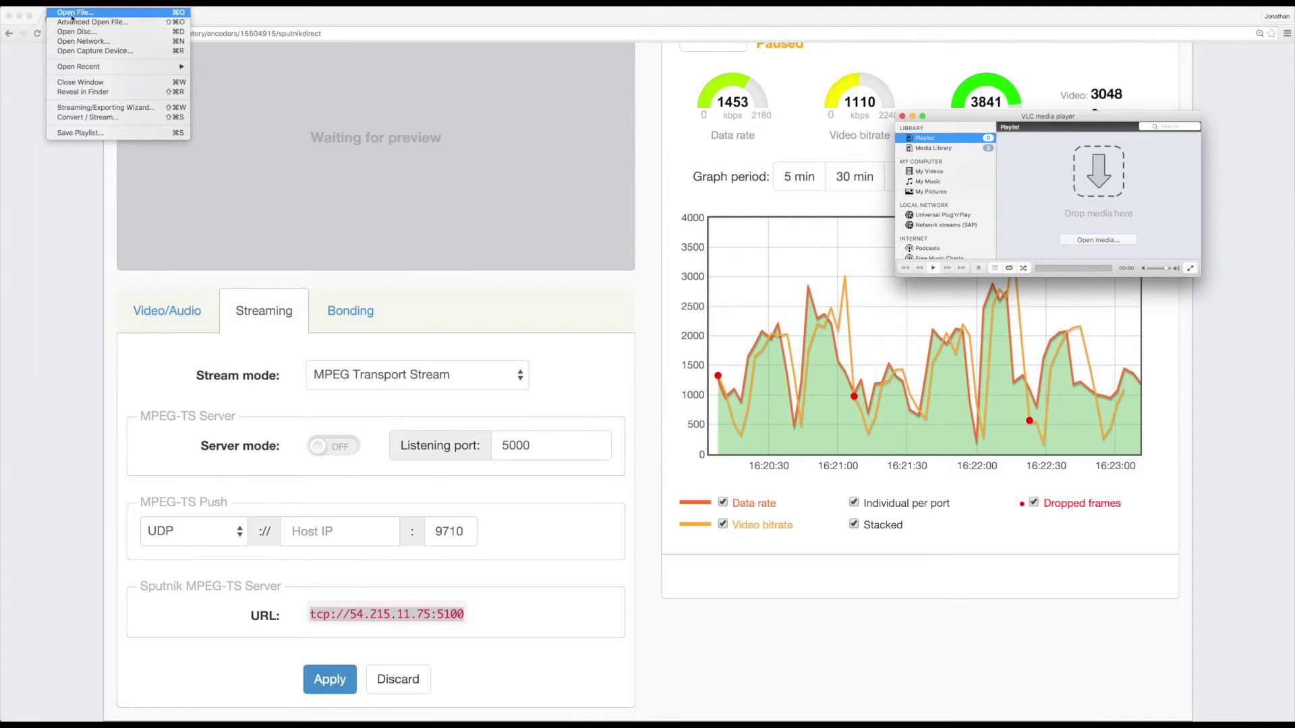
click(84, 44)
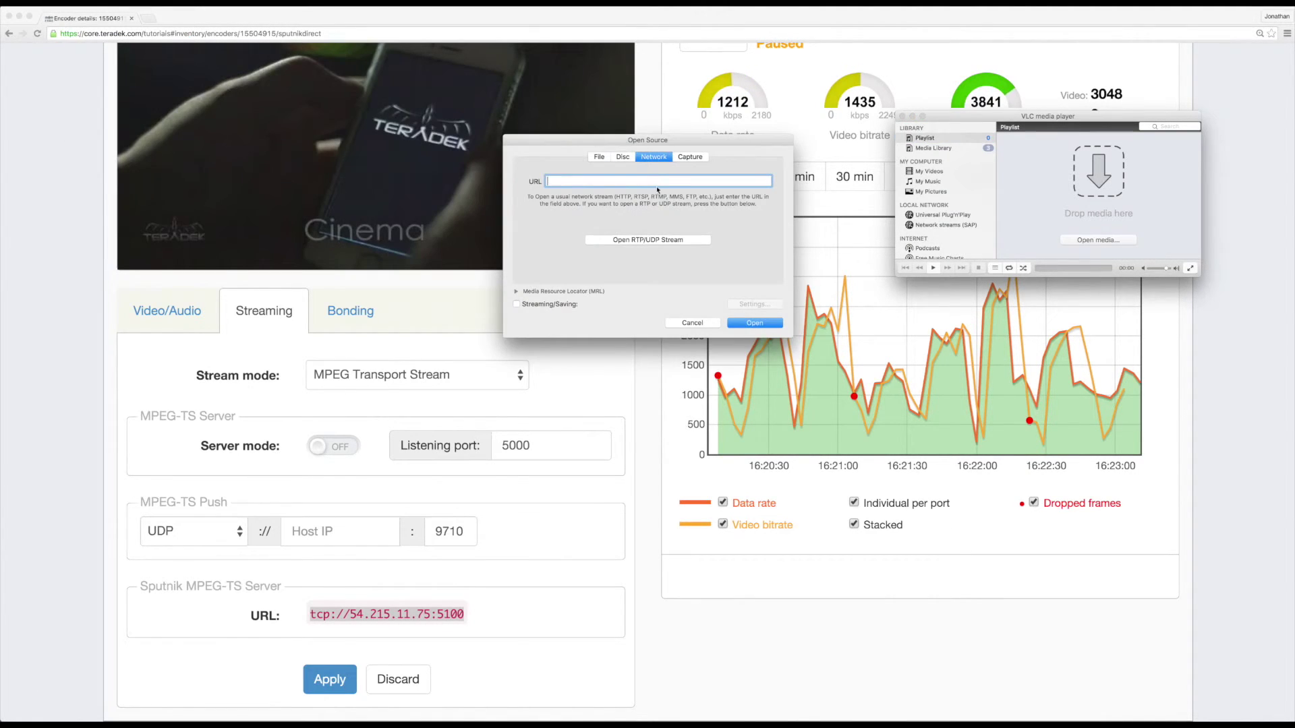
key(super+v)
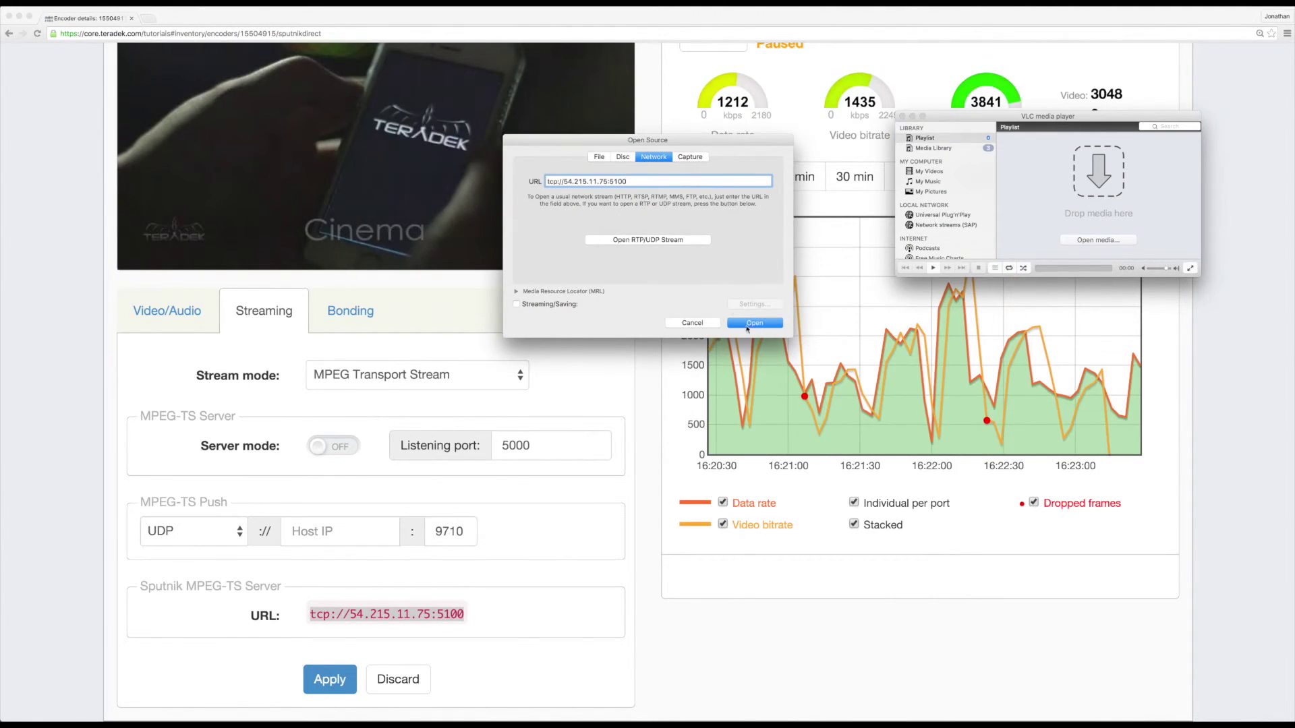
click(754, 323)
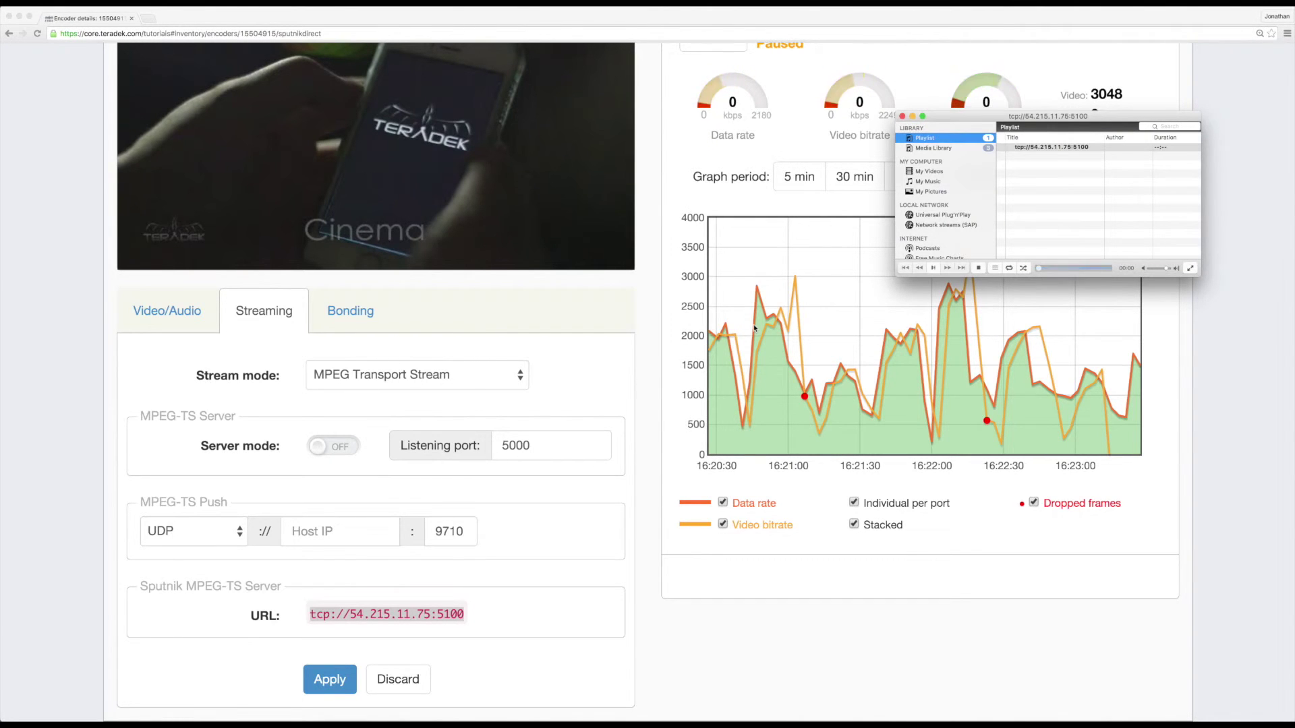